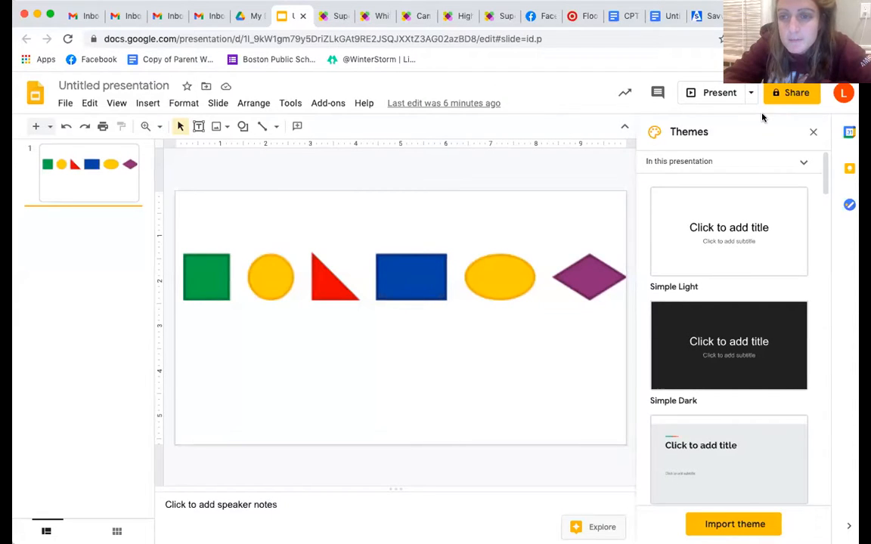
- Start the full-screen slideshow of the six coloured shapes using Present
{"action": "left_click", "coordinate": [714, 92]}
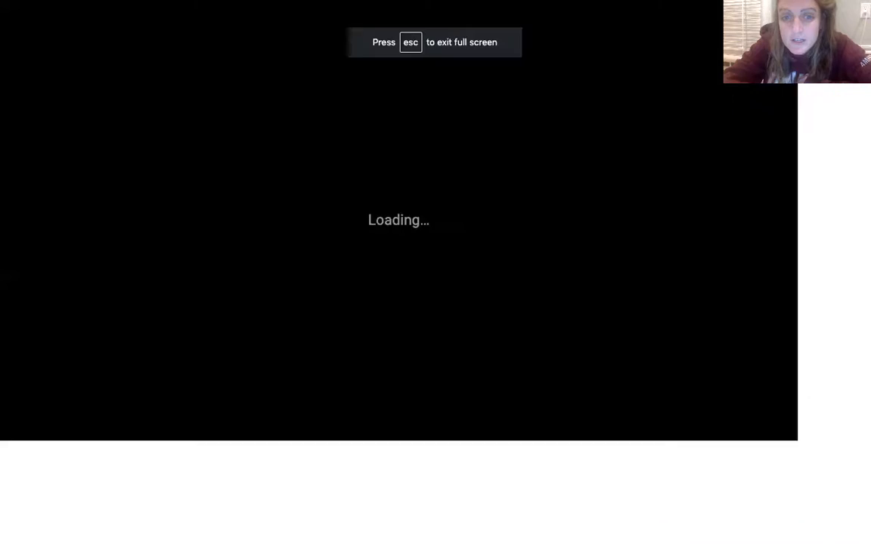